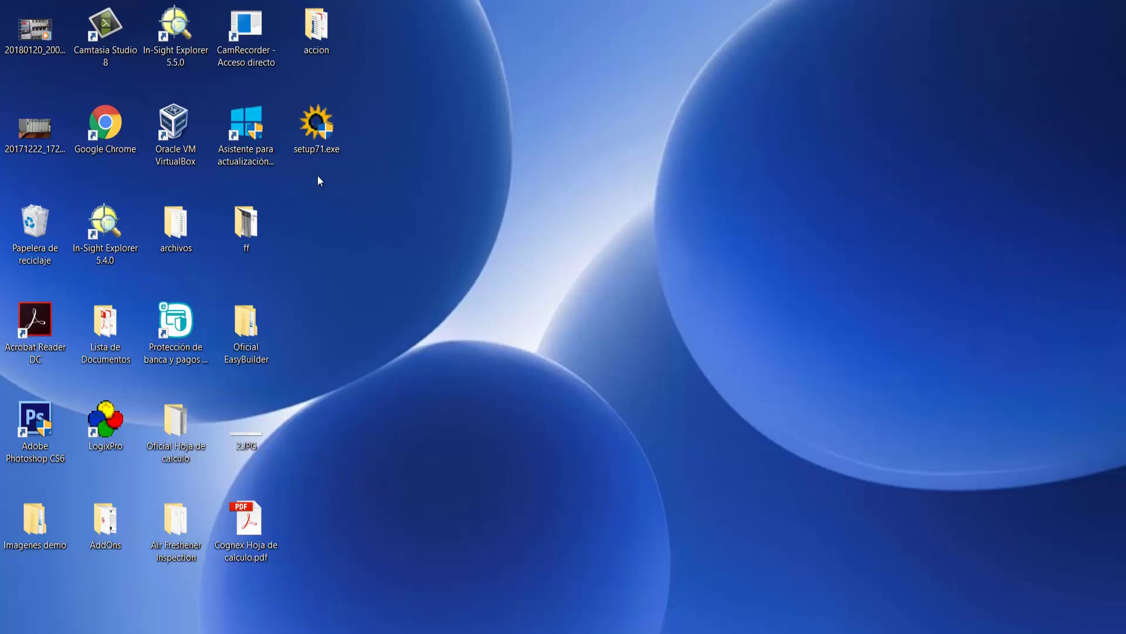
# - Launch the setup71.exe installer from the desktop
pyautogui.doubleClick(325, 137)
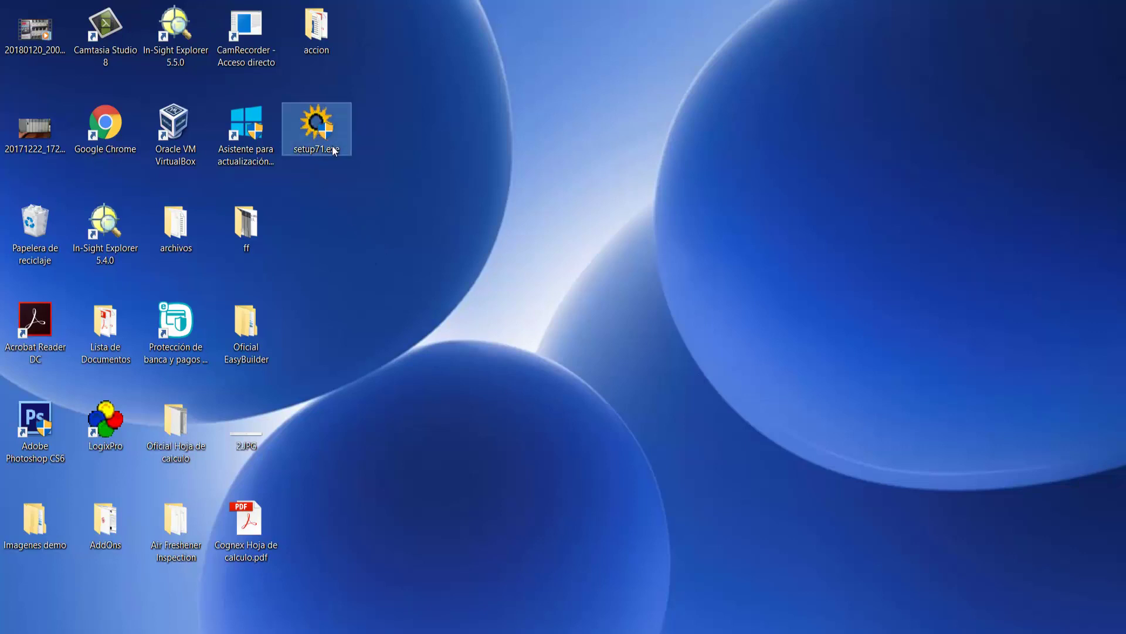
# - Run setup71.exe as administrator via 'Ejecutar como administrador'
pyautogui.rightClick(319, 140)
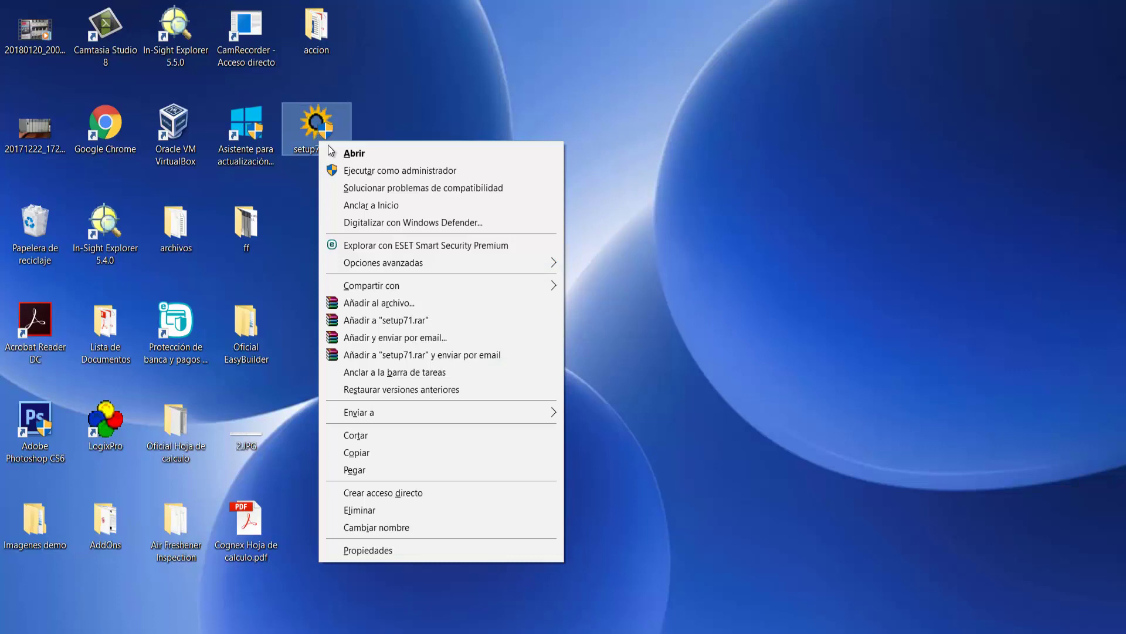
pyautogui.click(396, 170)
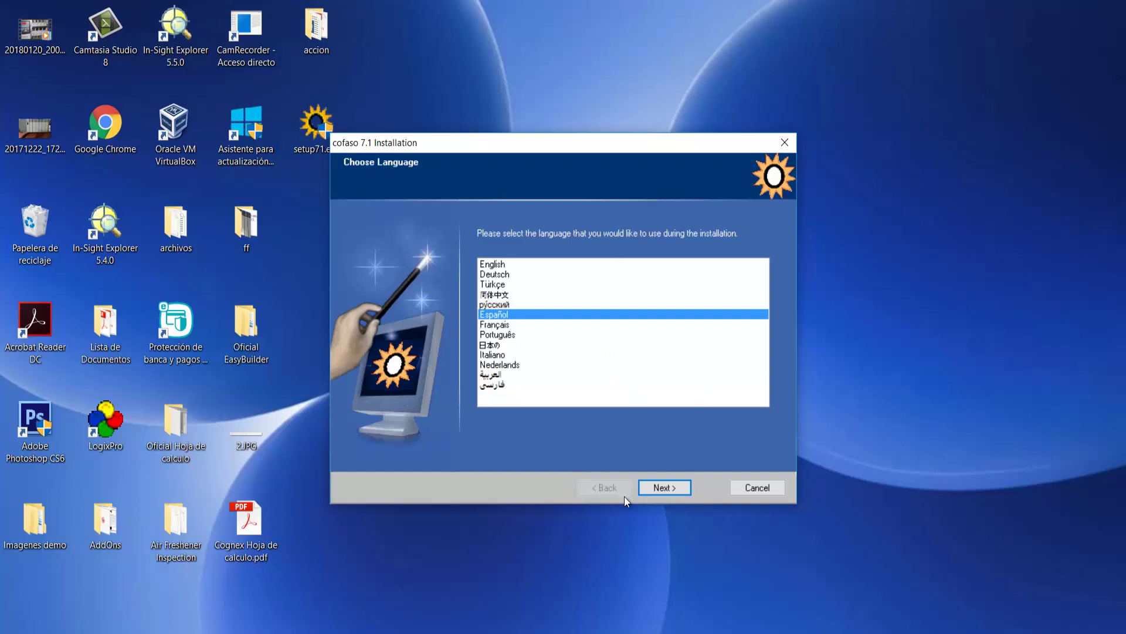
# - Confirm Español as the installer language to reach the Bienvenido page
pyautogui.click(666, 488)
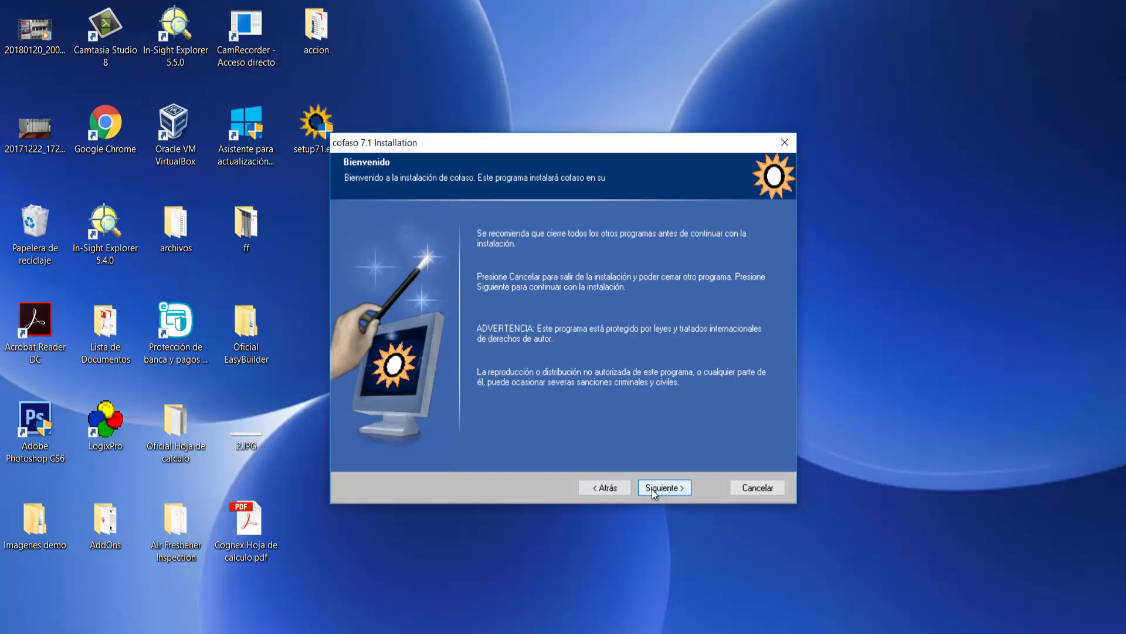
# - Accept 'Acepto el acuerdo de licencia' and advance to the destination folder step
pyautogui.click(653, 488)
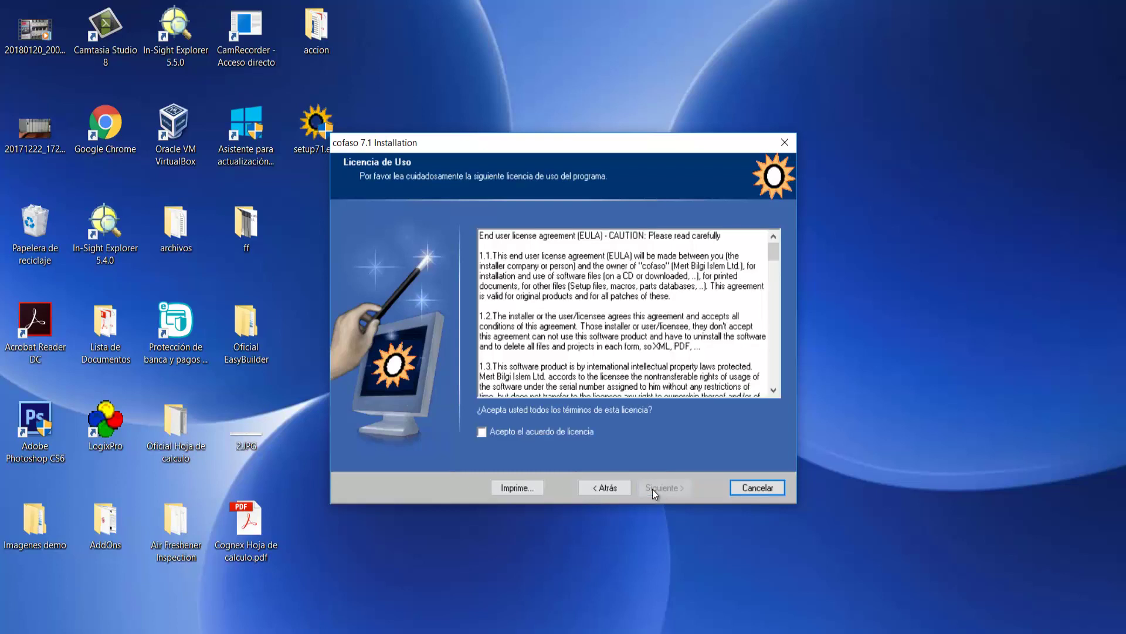
pyautogui.click(482, 432)
pyautogui.click(660, 492)
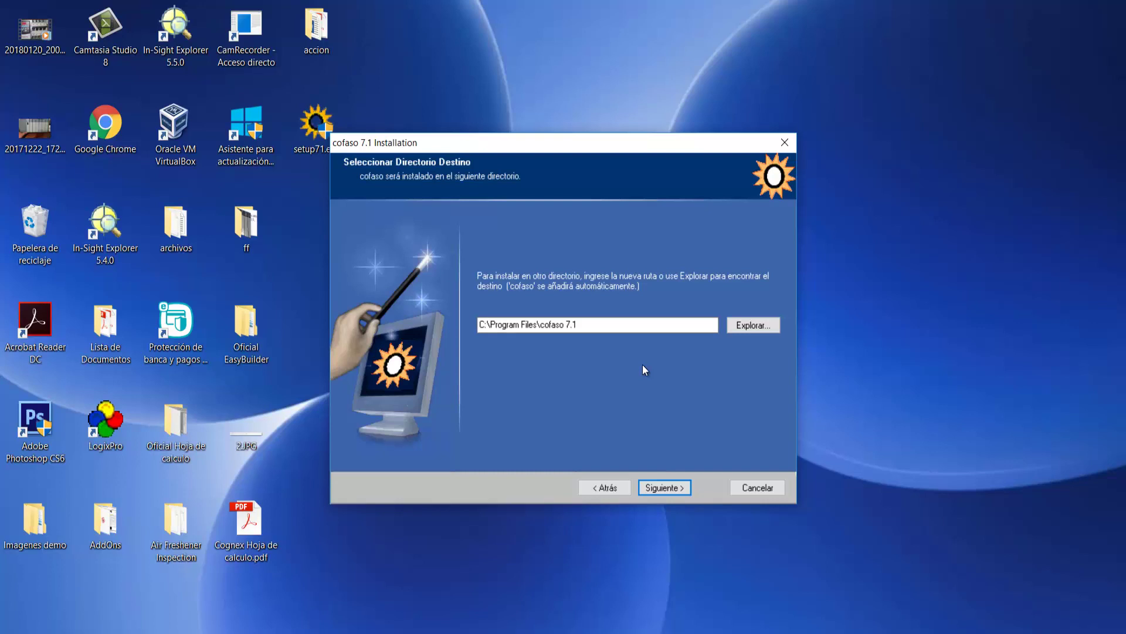
# - Keep C:\Program Files\cofaso 7.1 and the default Start-menu folder
pyautogui.click(666, 488)
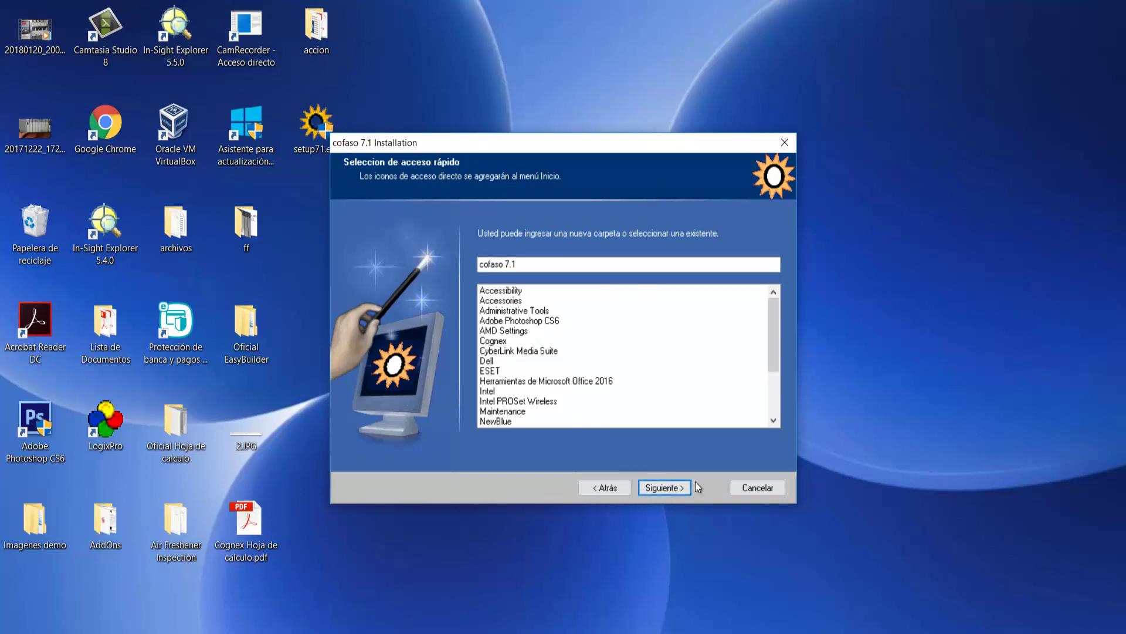
pyautogui.click(665, 492)
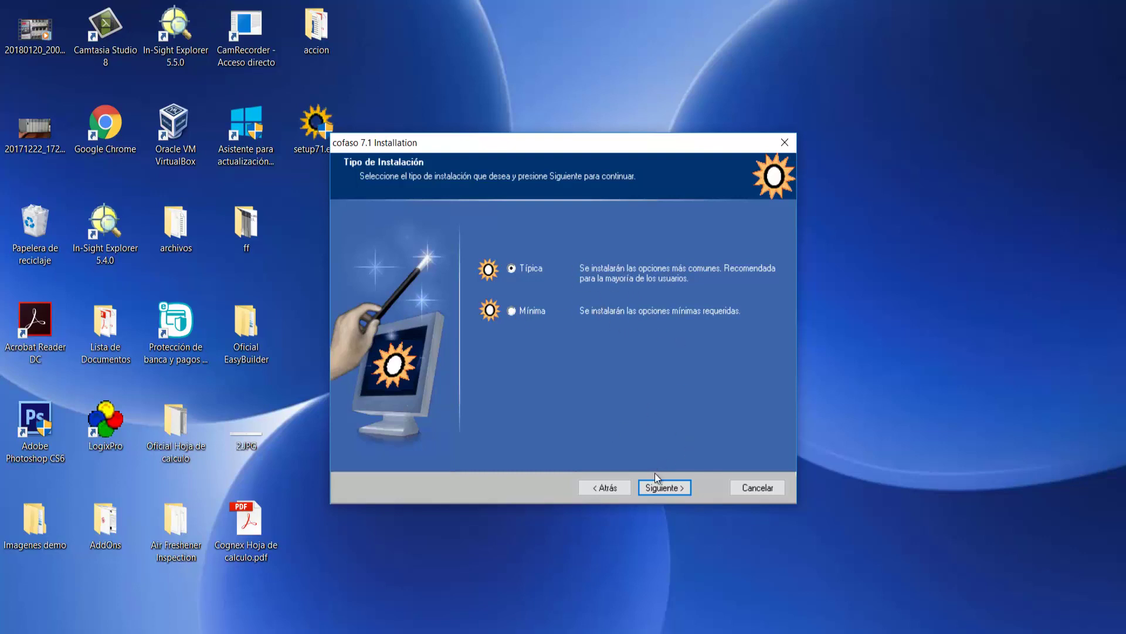
# - Run the Típica installation and bring the wizard forward at Finalizado
pyautogui.click(669, 489)
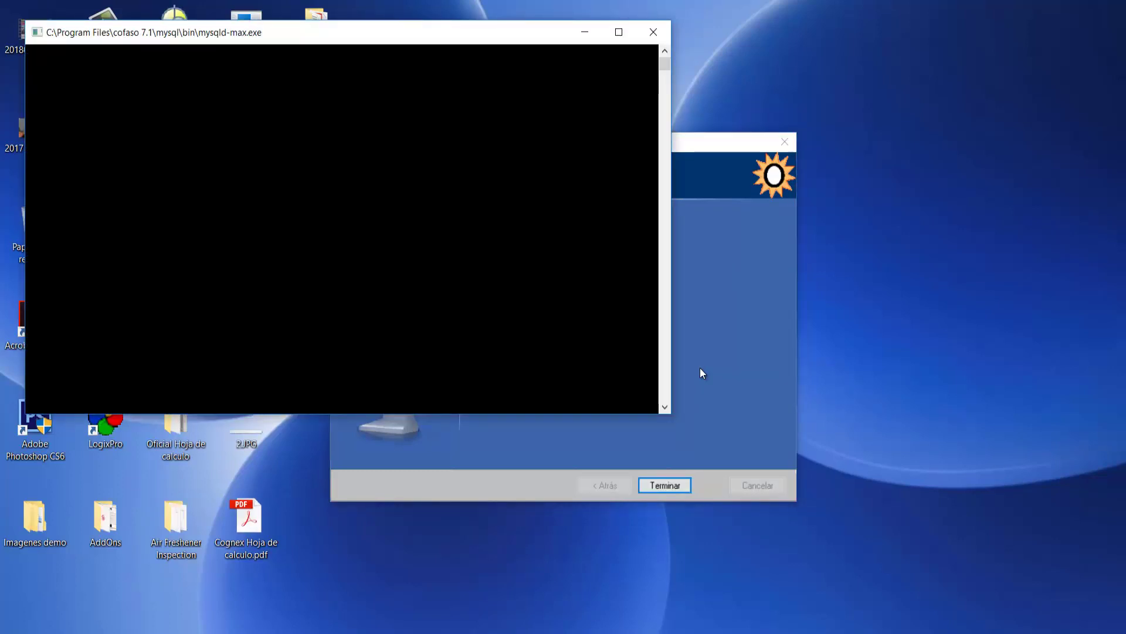
pyautogui.click(701, 369)
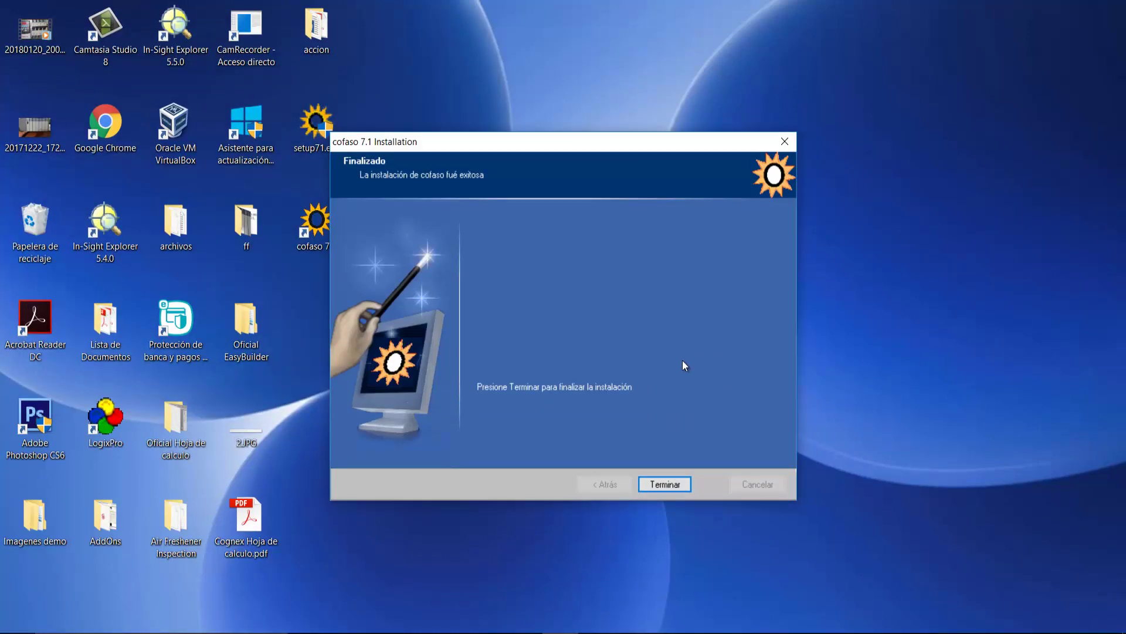
# - Finish the installer with Terminar and start cofaso 7.1 from its desktop shortcut
pyautogui.click(667, 484)
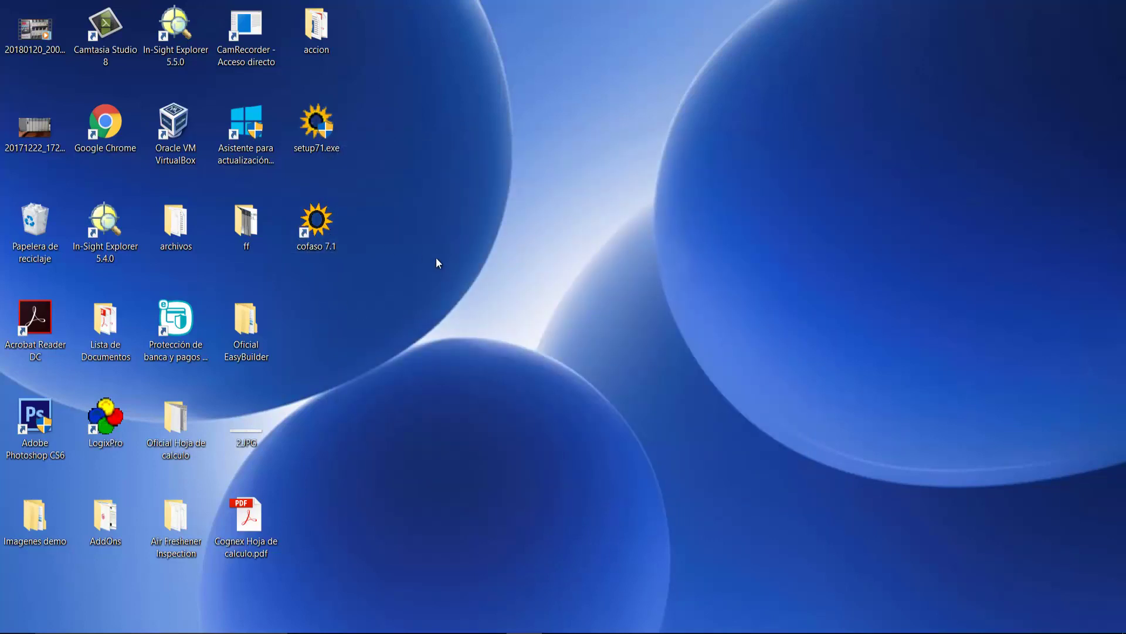
pyautogui.doubleClick(323, 240)
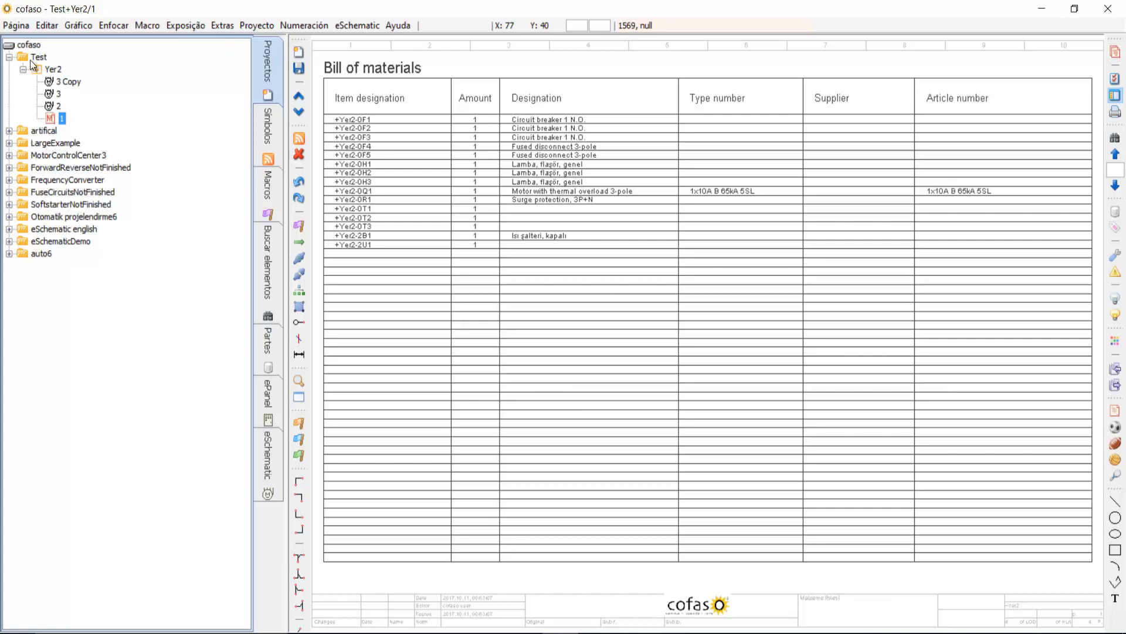
pyautogui.click(44, 132)
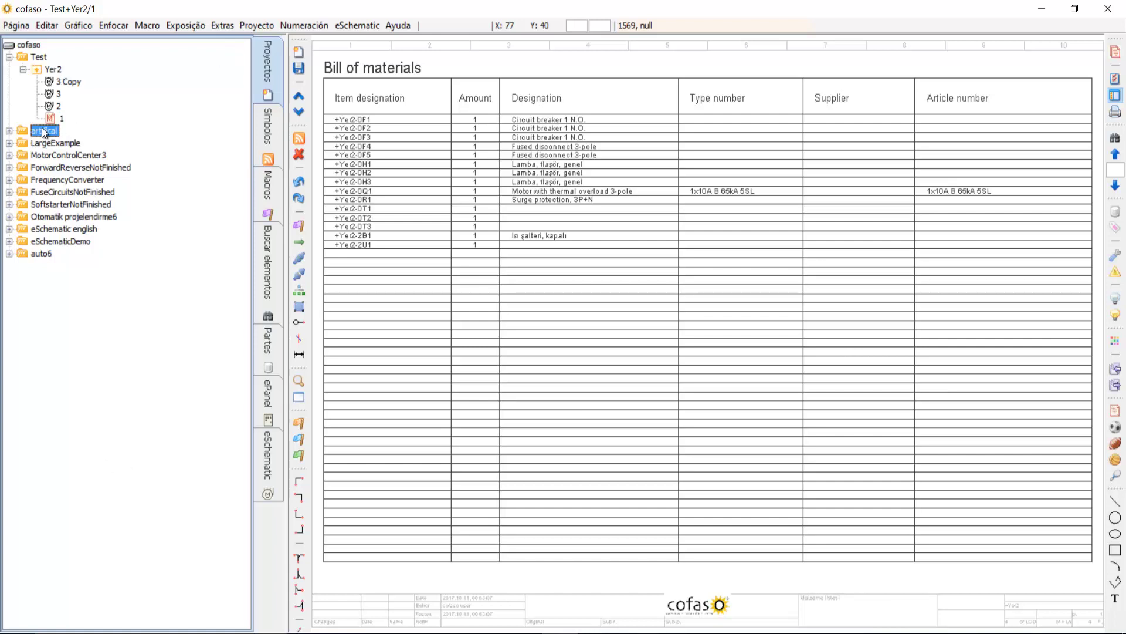
pyautogui.click(56, 144)
pyautogui.click(75, 156)
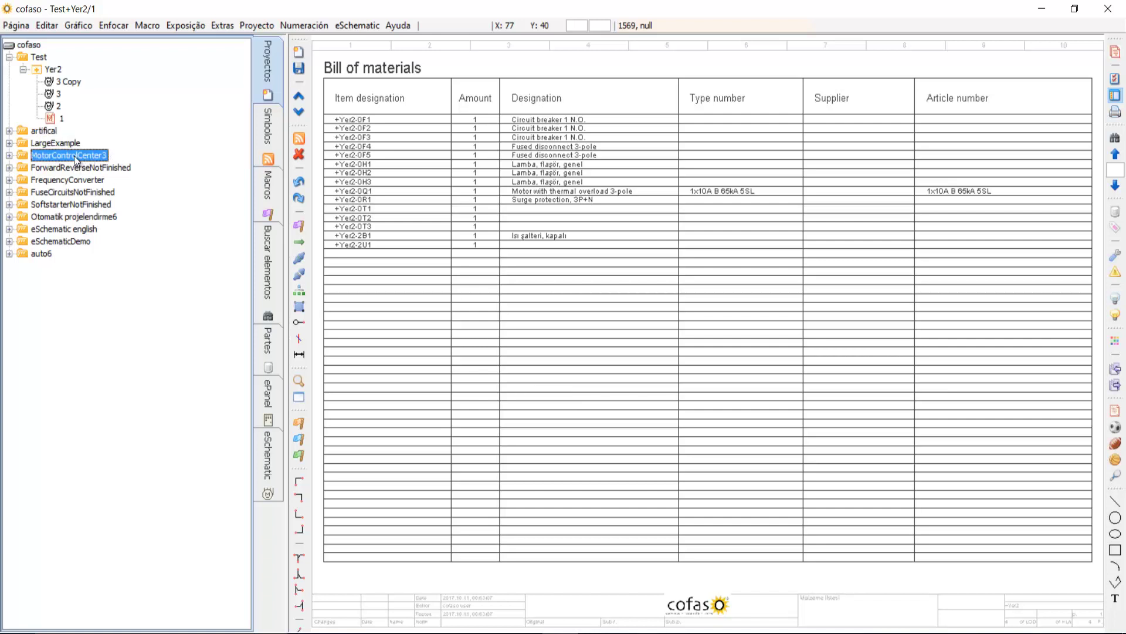
pyautogui.click(82, 180)
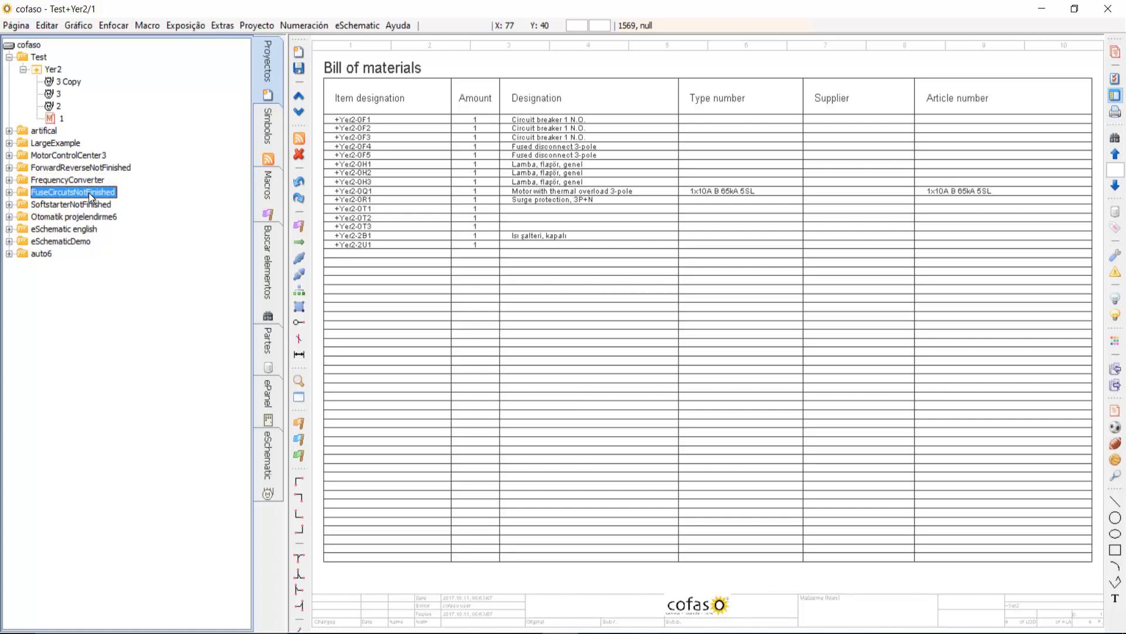
pyautogui.click(86, 205)
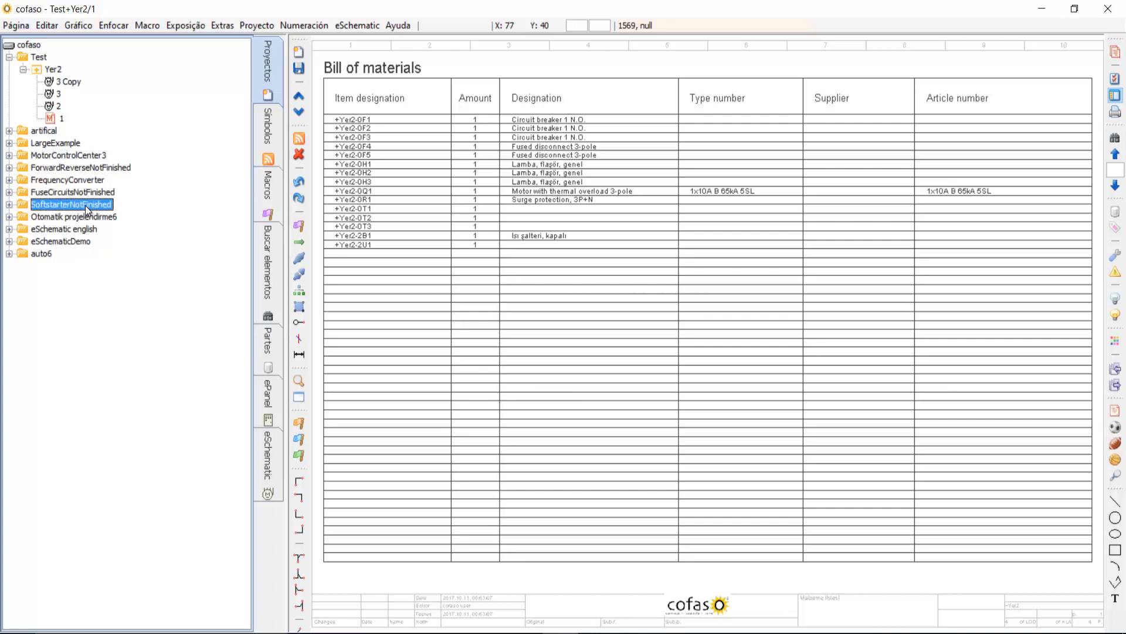
pyautogui.click(83, 217)
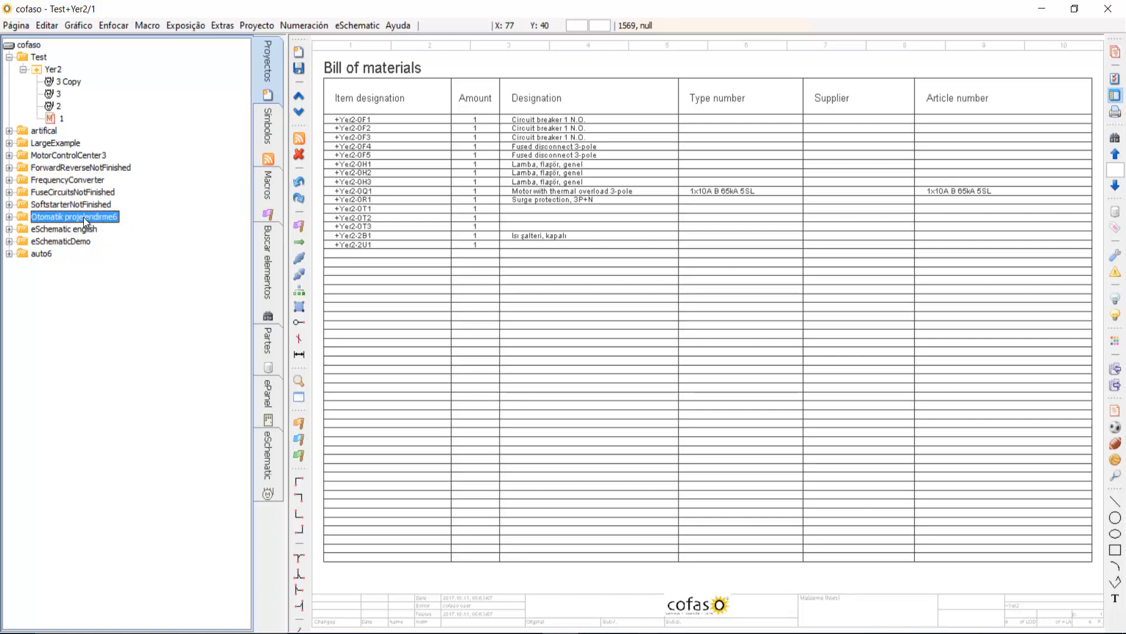
pyautogui.click(88, 231)
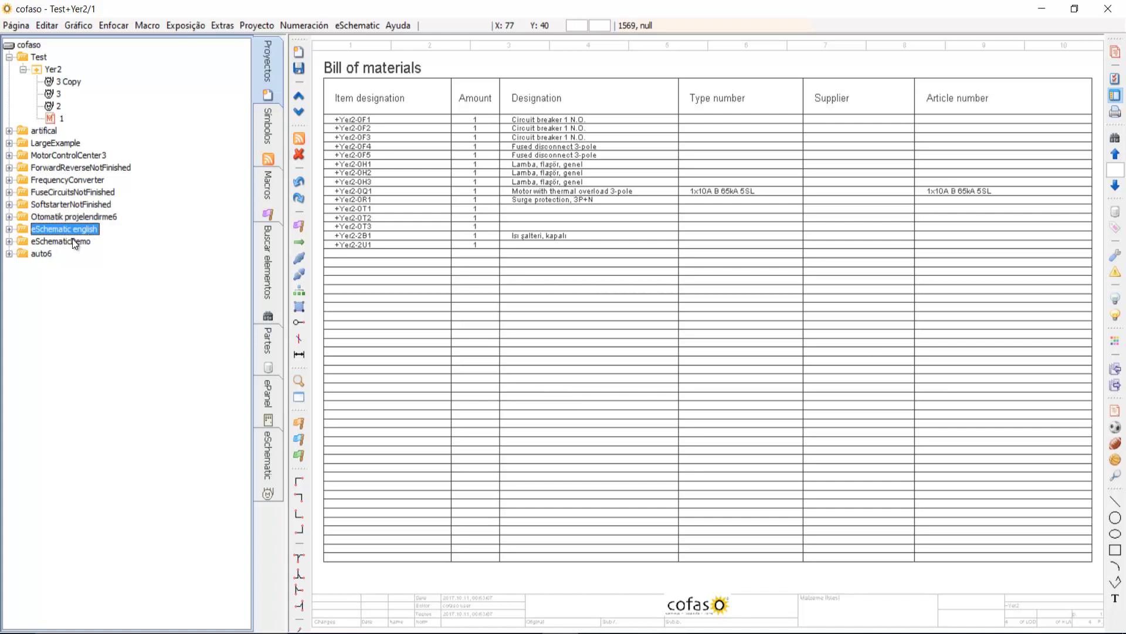
pyautogui.click(73, 240)
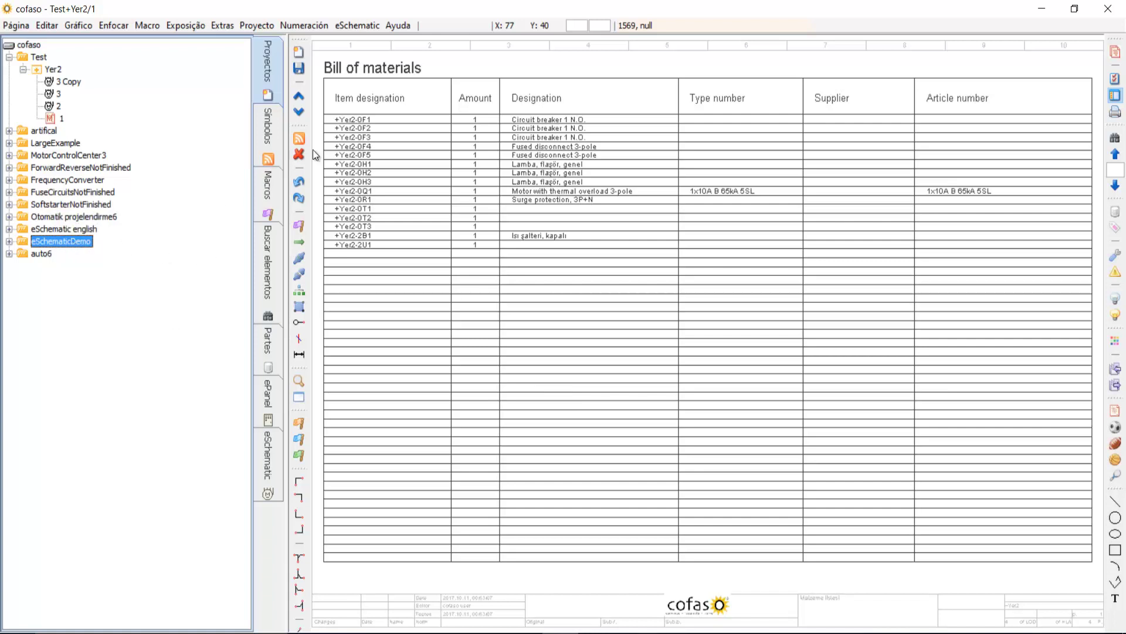